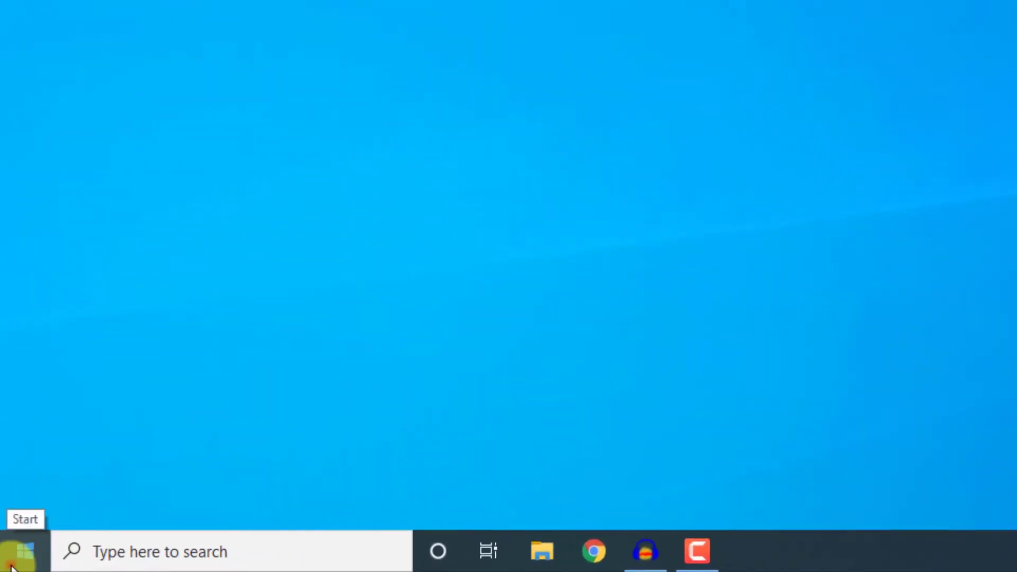
Step: Launch AutoCAD 2022 - English from the Start menu's Recently added list
{"action": "left_click", "coordinate": [12, 566]}
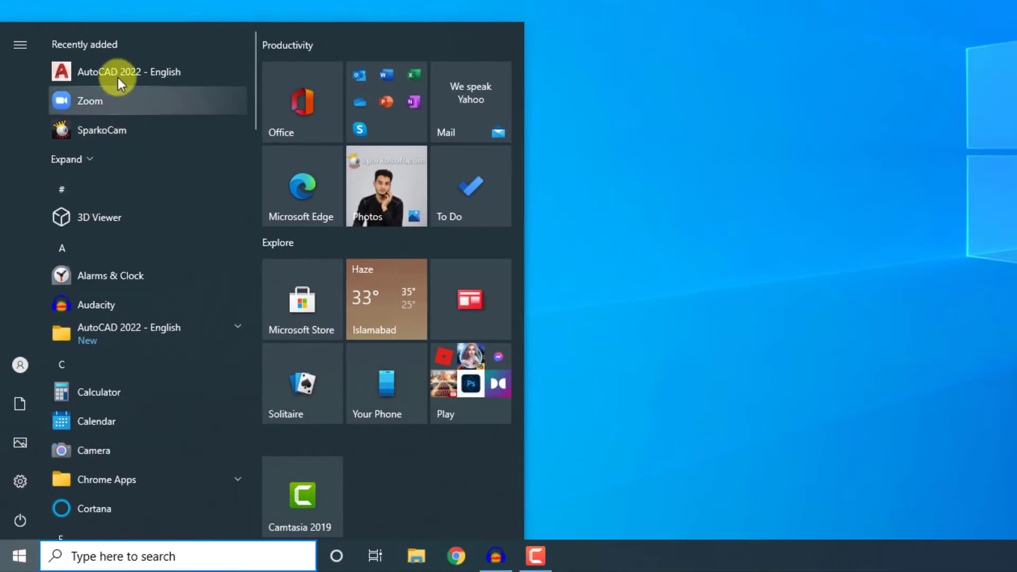
{"action": "left_click", "coordinate": [118, 77]}
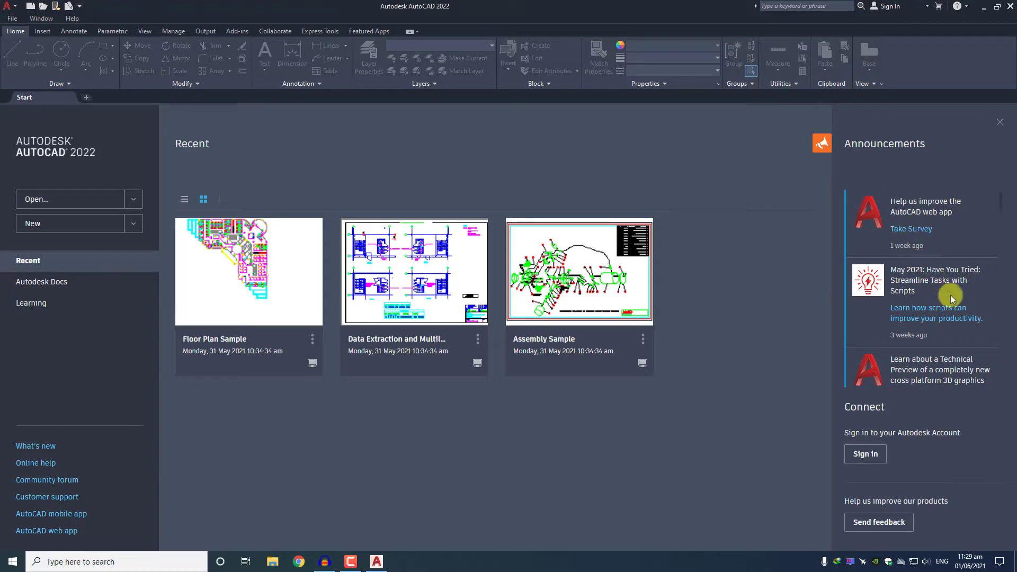
{"action": "scroll", "coordinate": [957, 303], "scroll_direction": "down", "scroll_amount": 3}
{"action": "scroll", "coordinate": [958, 303], "scroll_direction": "down", "scroll_amount": 2}
{"action": "scroll", "coordinate": [958, 303], "scroll_direction": "down", "scroll_amount": 3}
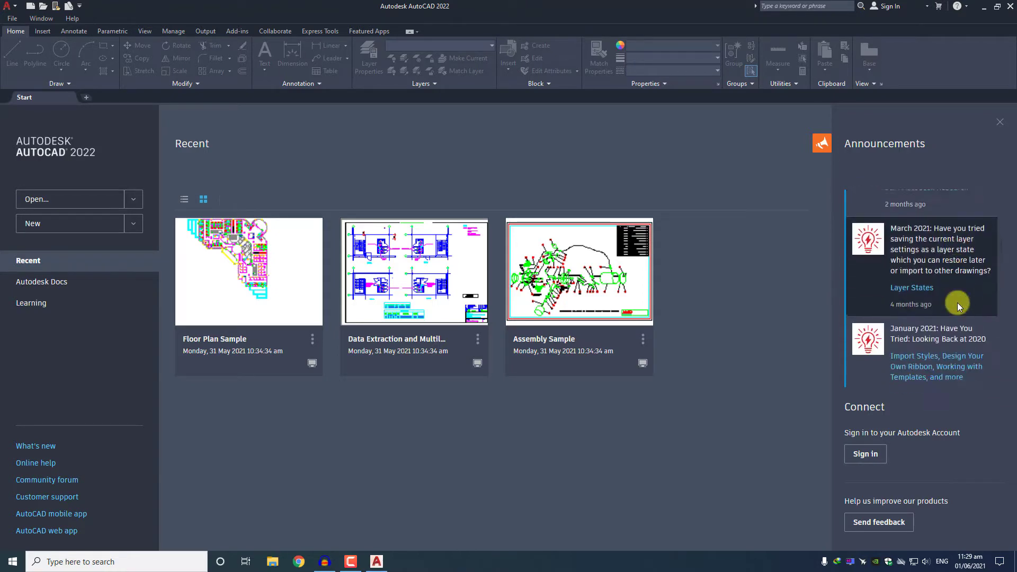
{"action": "scroll", "coordinate": [940, 339], "scroll_direction": "down", "scroll_amount": 3}
{"action": "scroll", "coordinate": [940, 339], "scroll_direction": "down", "scroll_amount": 2}
{"action": "scroll", "coordinate": [941, 339], "scroll_direction": "down", "scroll_amount": 3}
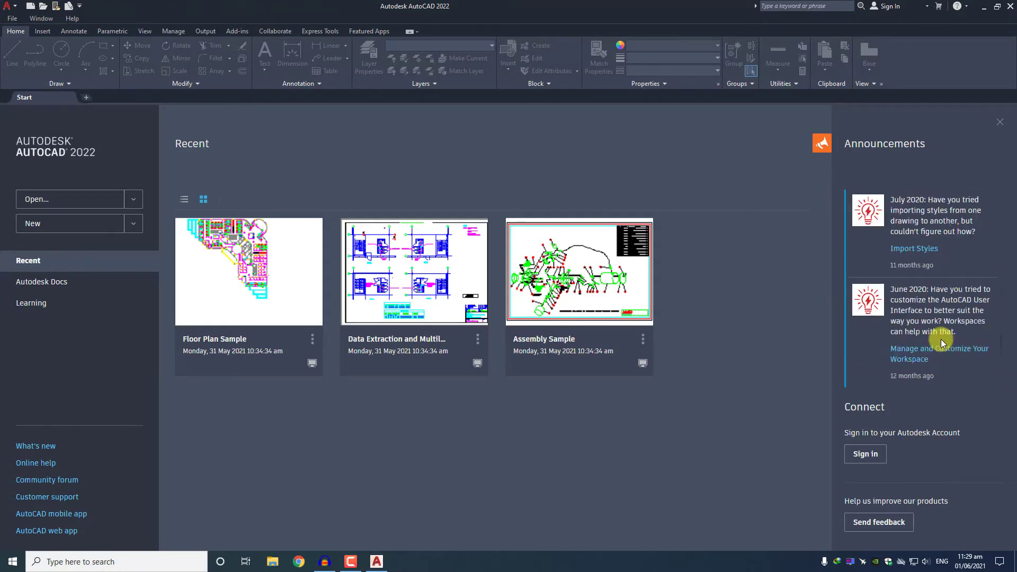
{"action": "scroll", "coordinate": [941, 339], "scroll_direction": "up", "scroll_amount": 5}
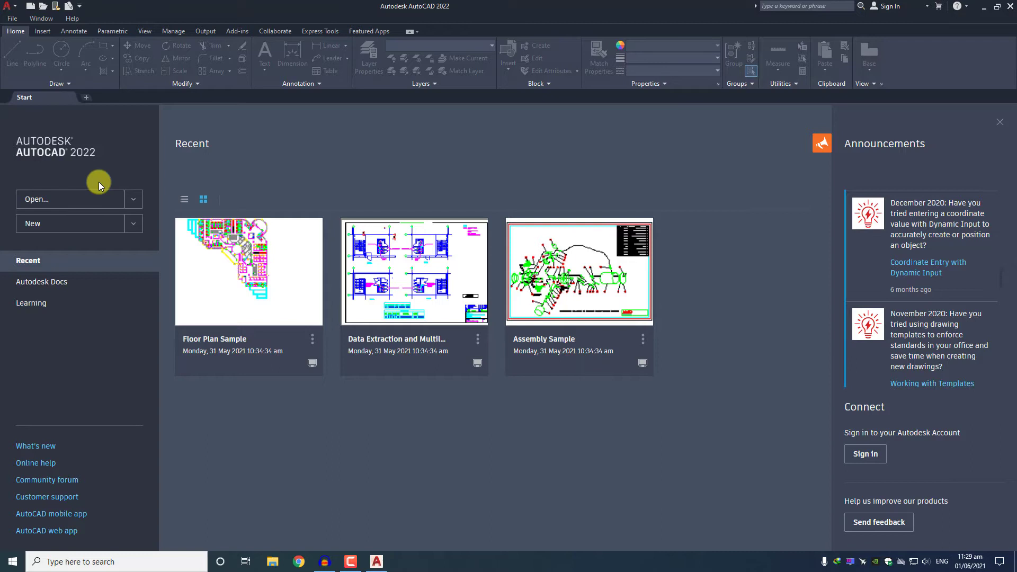
Step: Create a new blank drawing, Drawing1.dwg, from the AutoCAD Start page
{"action": "left_click", "coordinate": [32, 231]}
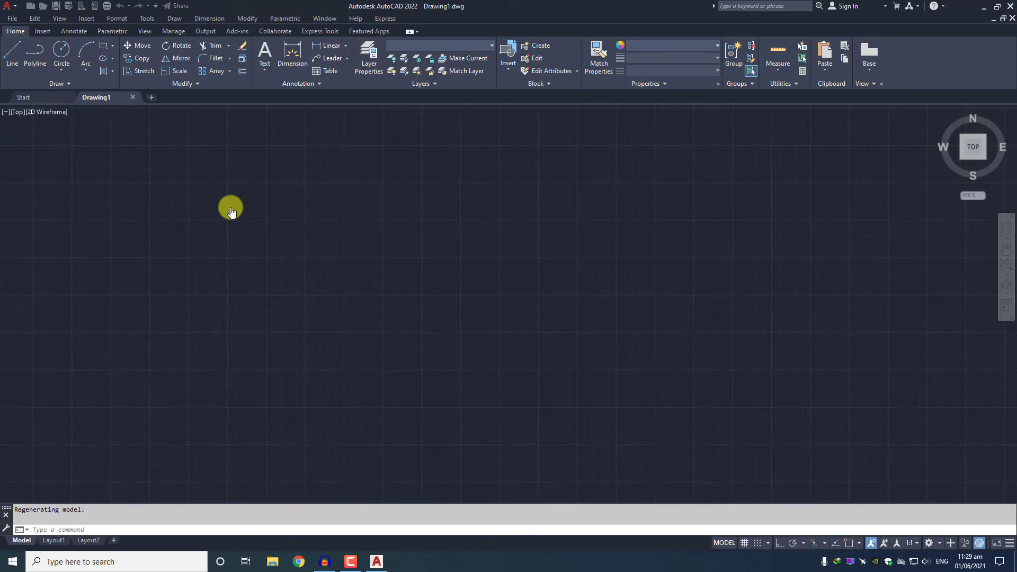
{"action": "left_click", "coordinate": [483, 254]}
{"action": "left_click", "coordinate": [383, 292]}
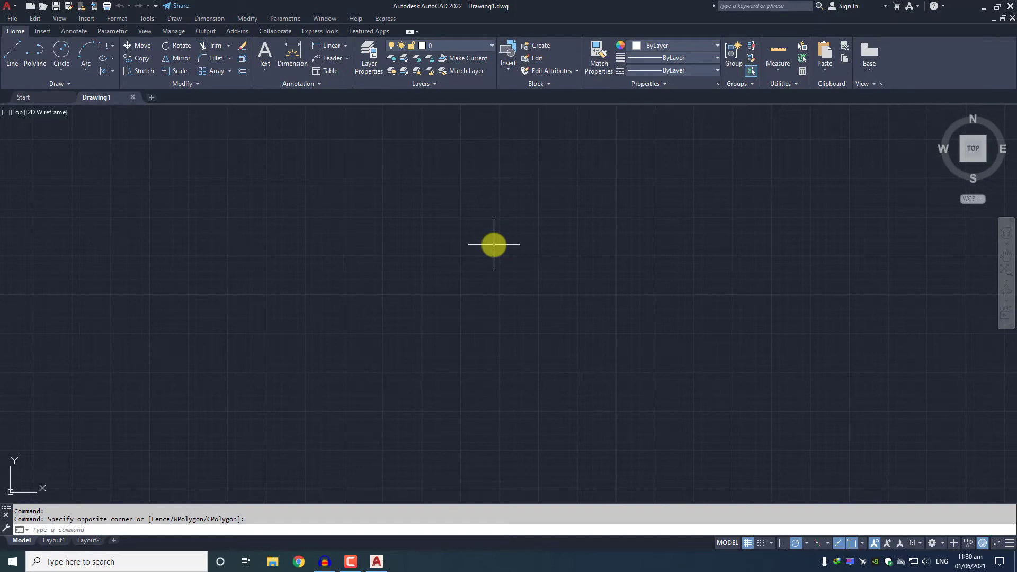
Step: Choose 3D Basics from the status-bar Workspace Switching list
{"action": "left_click", "coordinate": [409, 228]}
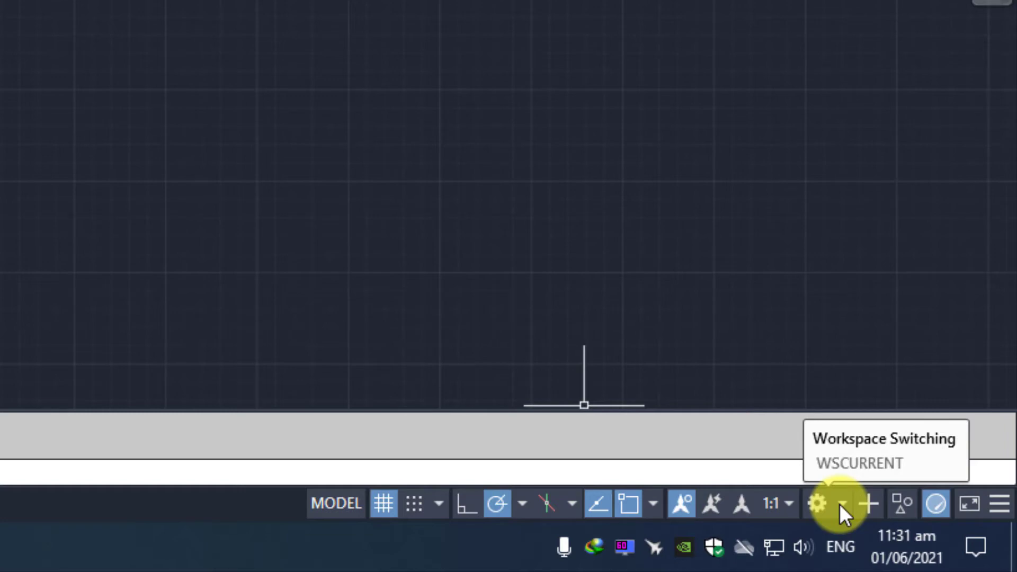
{"action": "left_click", "coordinate": [842, 504]}
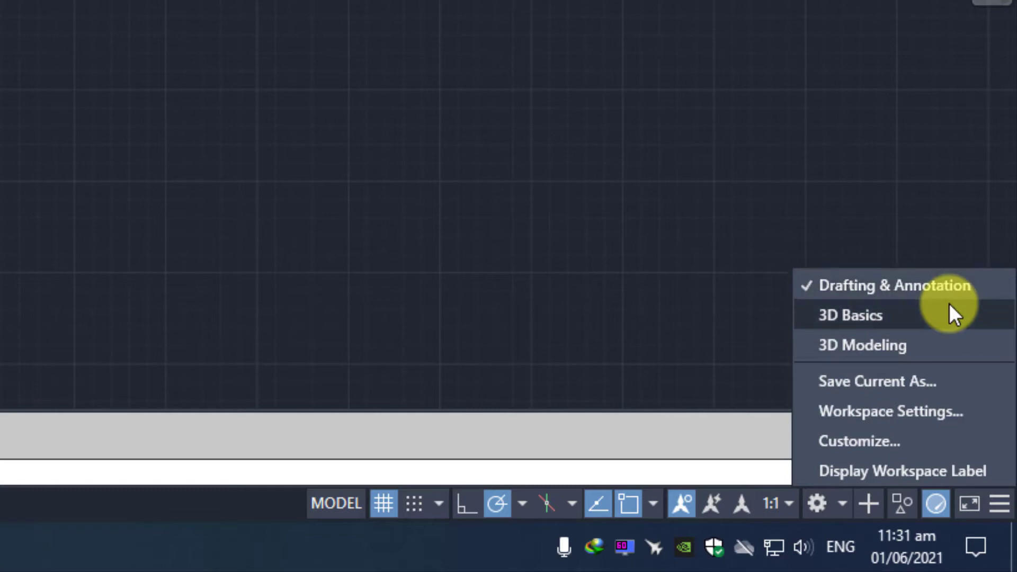
{"action": "key", "text": "Down"}
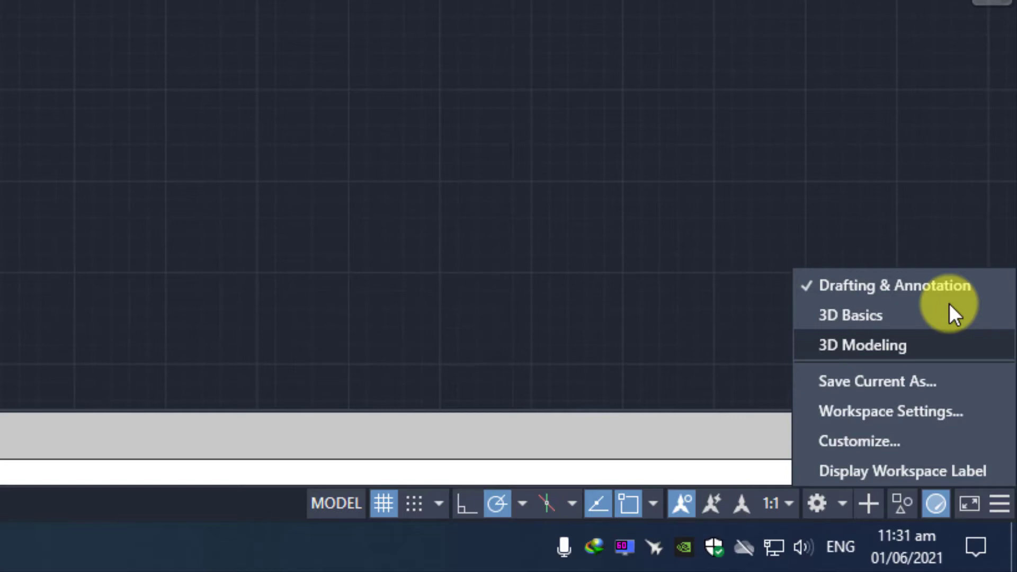
{"action": "key", "text": "Up"}
{"action": "key", "text": "Up"}
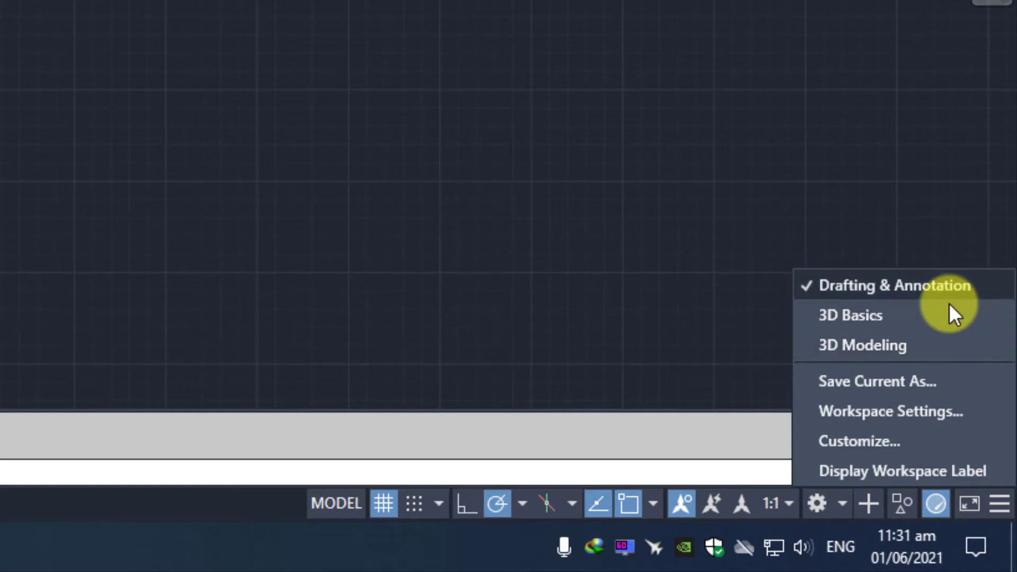
{"action": "key", "text": "Down"}
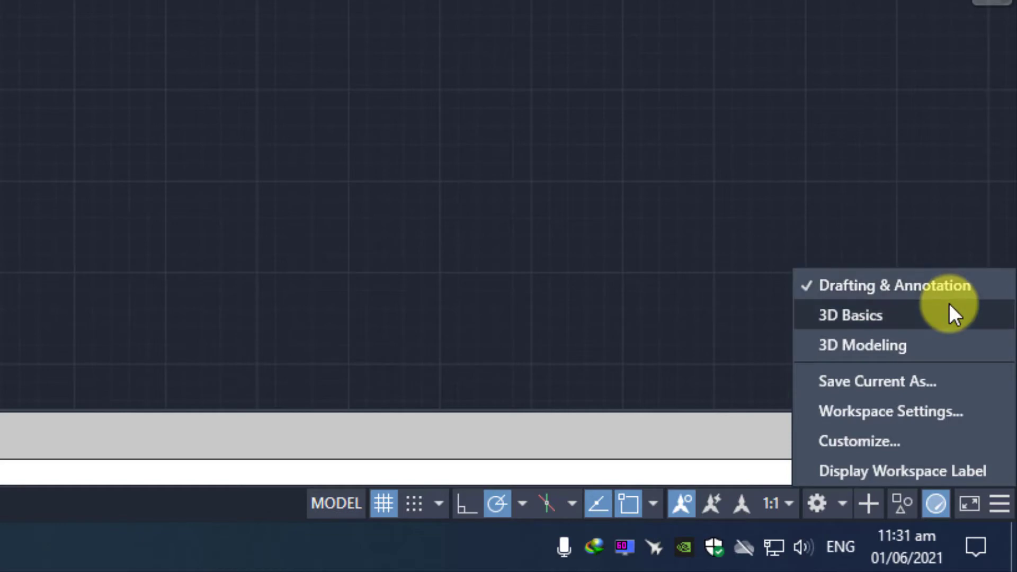
{"action": "left_click", "coordinate": [957, 312]}
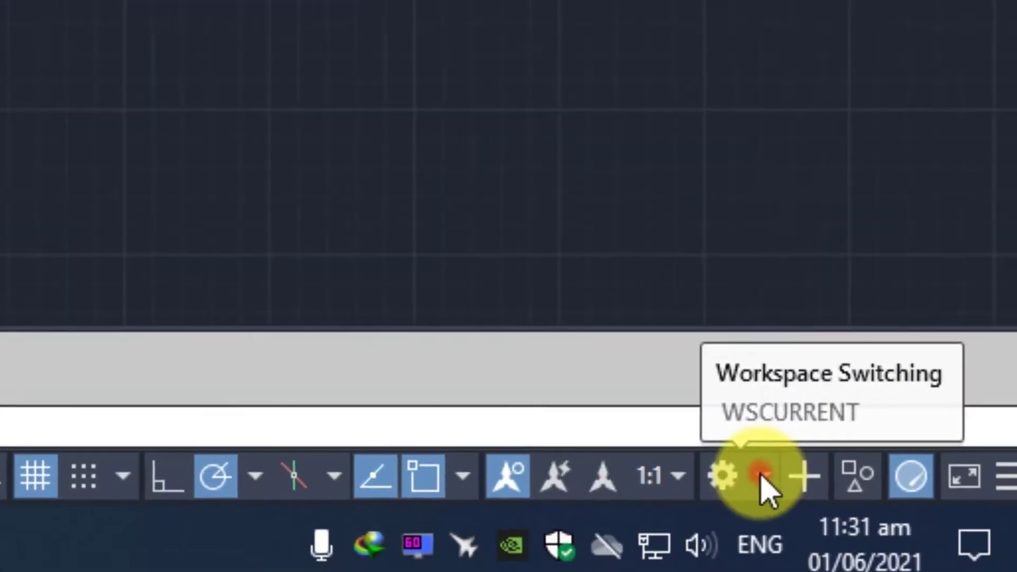
{"action": "left_click", "coordinate": [734, 460]}
Step: Activate the 3D Modeling workspace, then switch back to Drafting & Annotation
{"action": "left_click", "coordinate": [816, 207]}
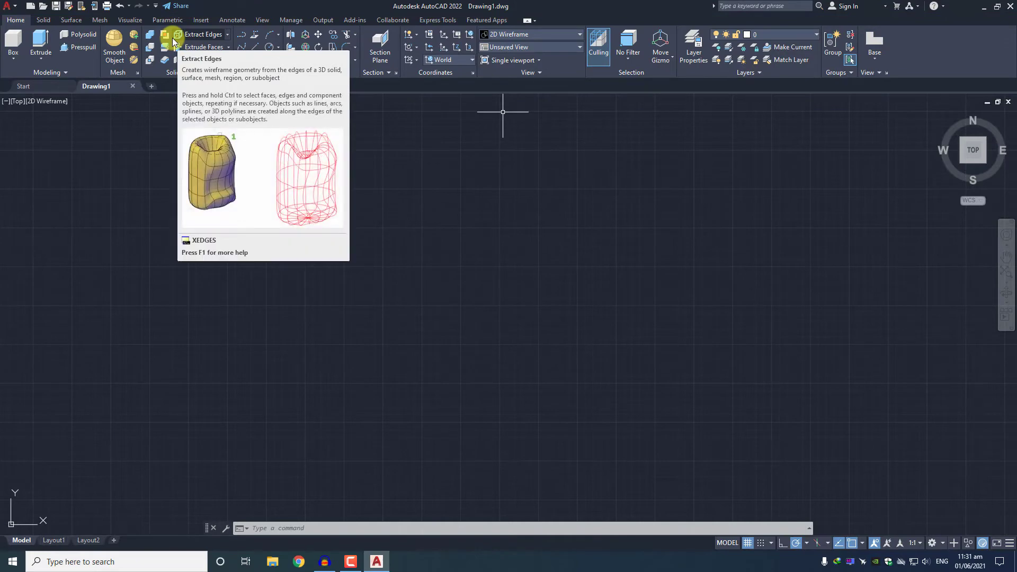
{"action": "left_click", "coordinate": [931, 543]}
{"action": "left_click", "coordinate": [958, 451]}
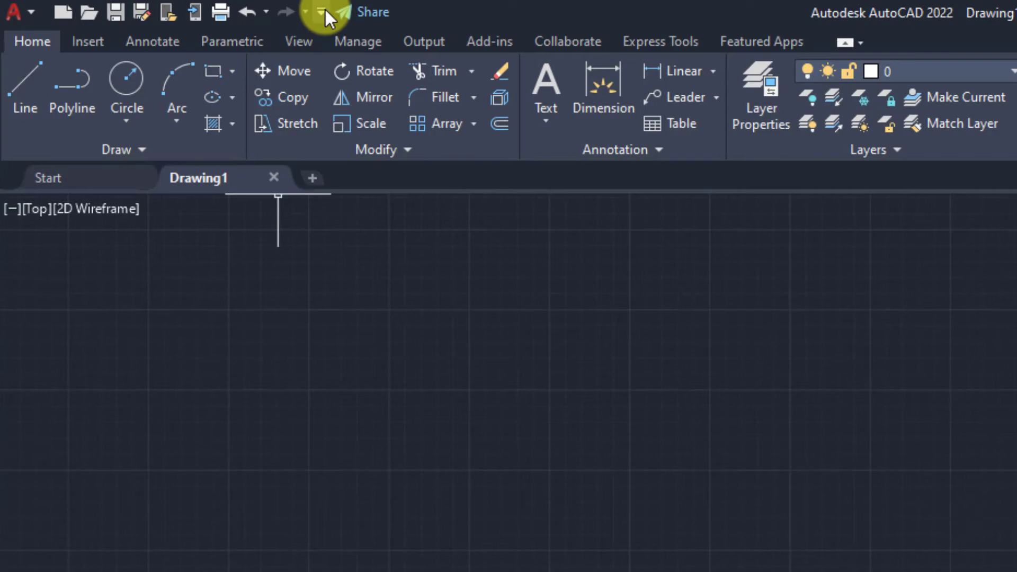
Step: Turn on Show Menu Bar from the Quick Access Toolbar and open the Tools menu
{"action": "left_click", "coordinate": [322, 10]}
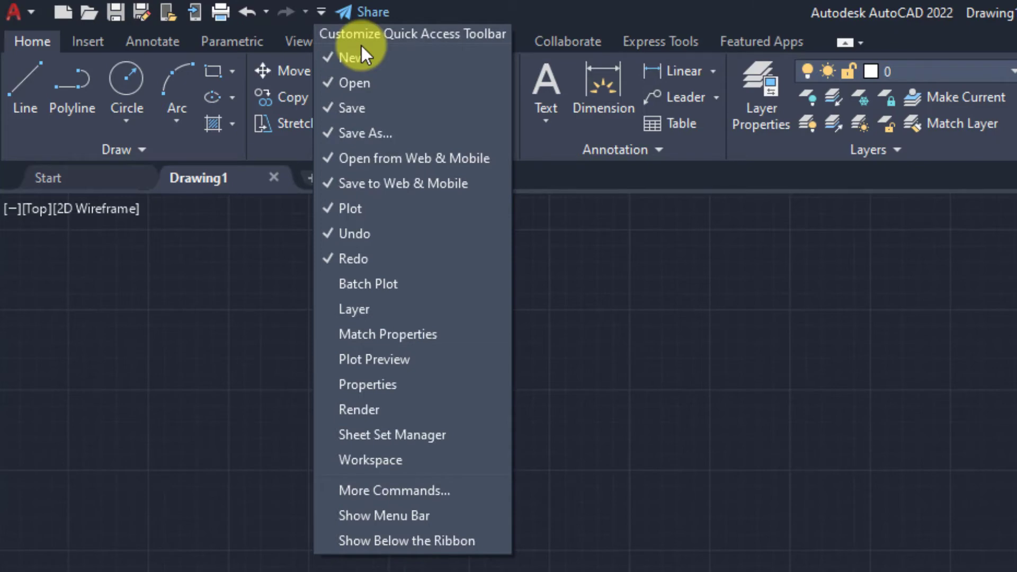
{"action": "left_click", "coordinate": [433, 516]}
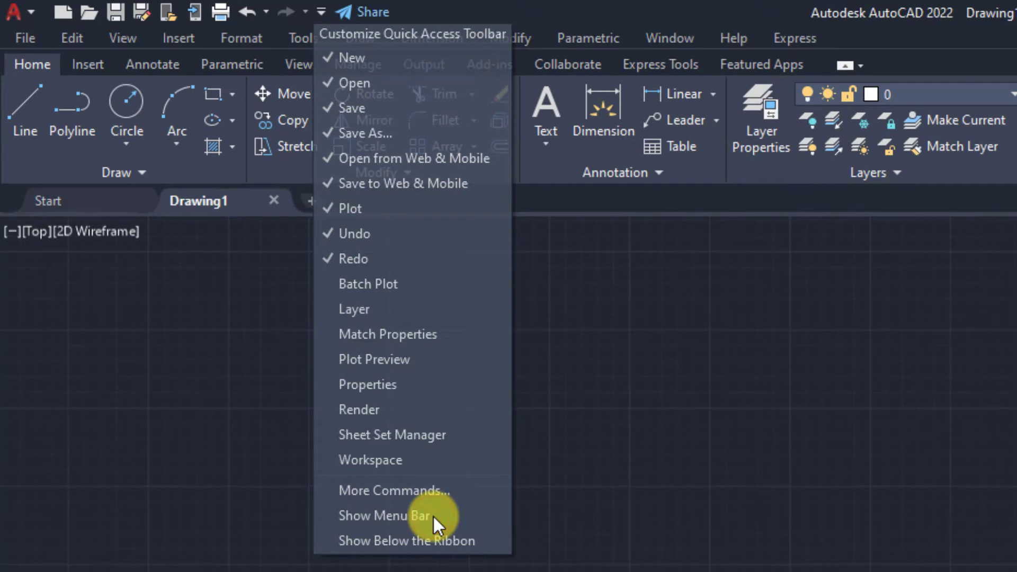
{"action": "left_click", "coordinate": [107, 133]}
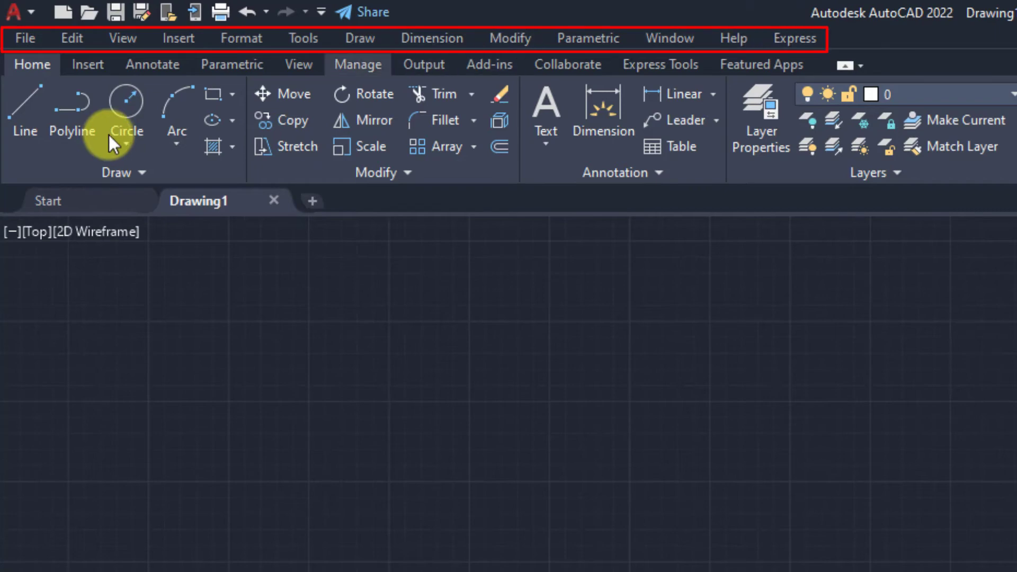
{"action": "left_click", "coordinate": [316, 41]}
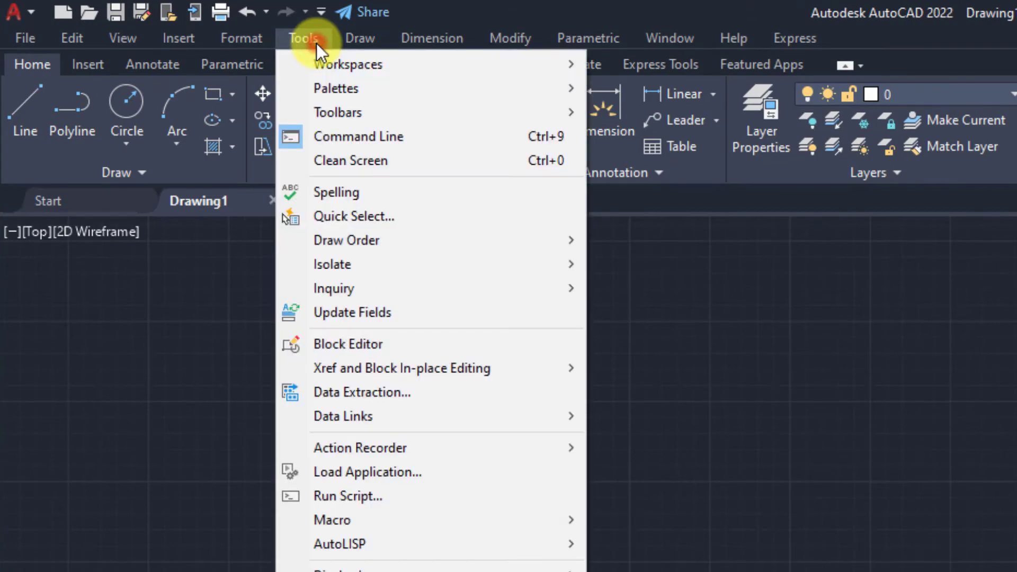
{"action": "key", "text": "Down"}
{"action": "key", "text": "Down"}
{"action": "key", "text": "Down"}
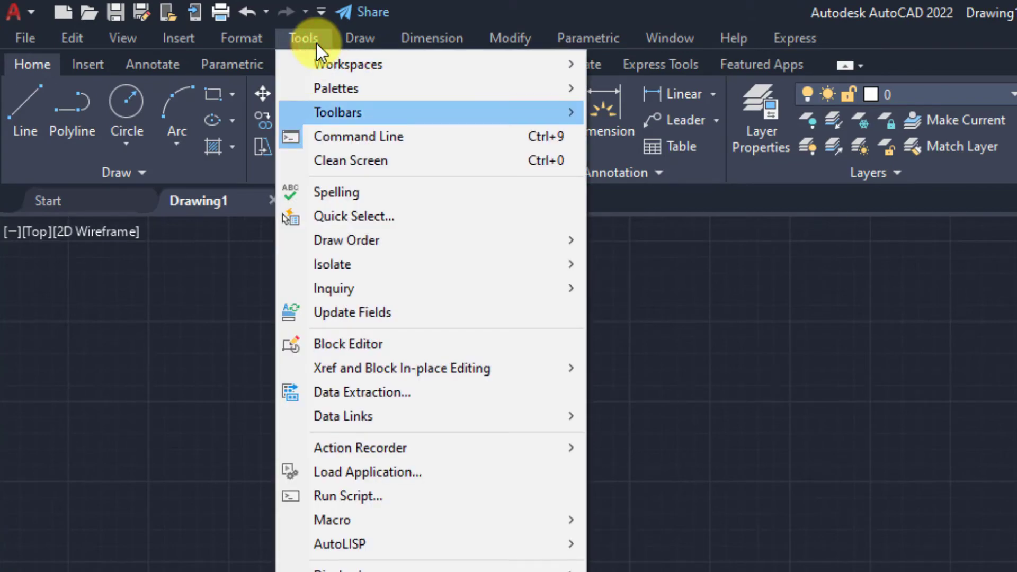
Step: Turn the ribbon off through Tools > Palettes > Ribbon
{"action": "key", "text": "Up"}
{"action": "key", "text": "Right"}
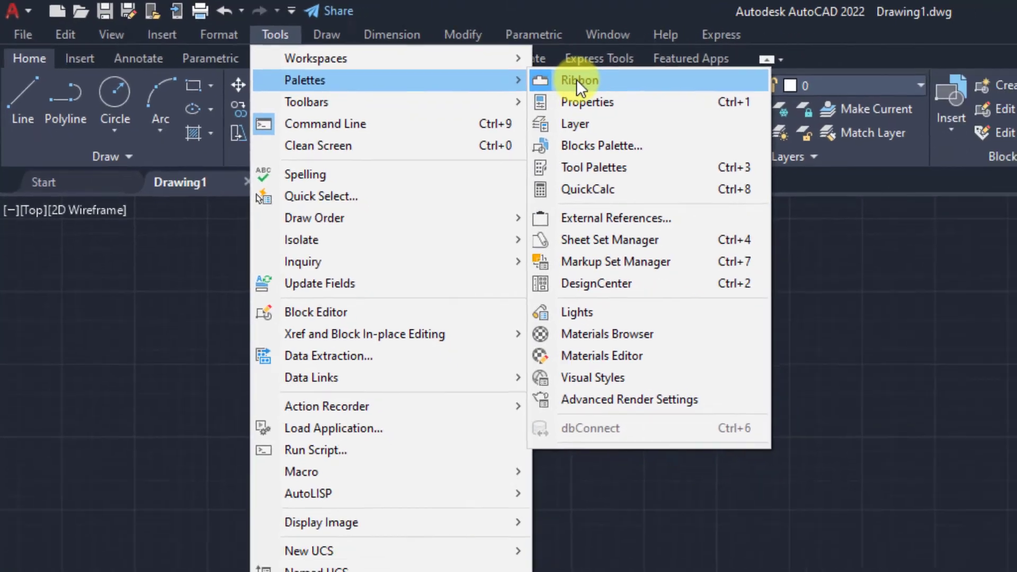
{"action": "left_click", "coordinate": [636, 87]}
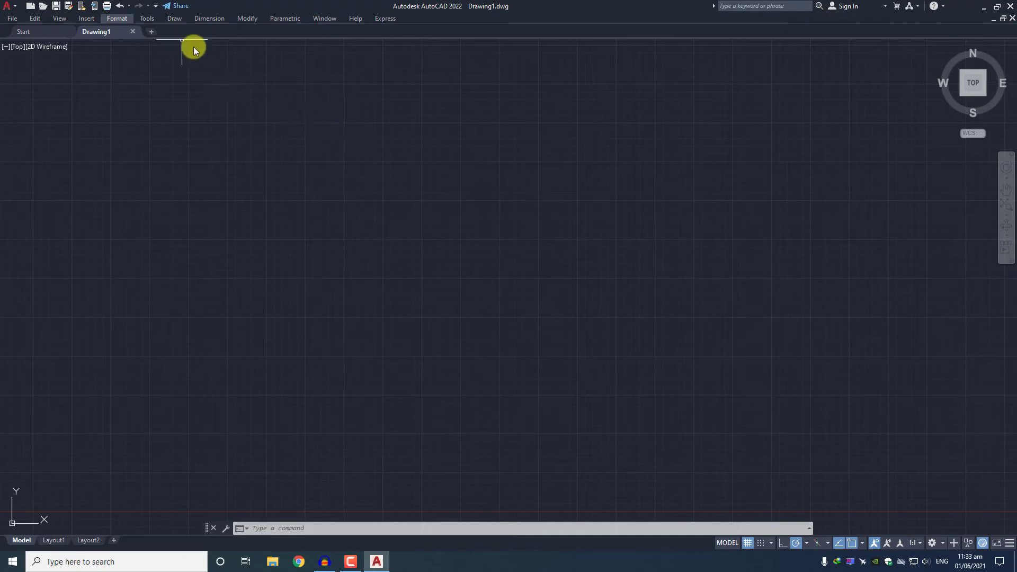
Step: Display the classic Draw toolbar via Tools > Toolbars > AutoCAD
{"action": "left_click", "coordinate": [147, 19]}
{"action": "mouse_move", "coordinate": [164, 54]}
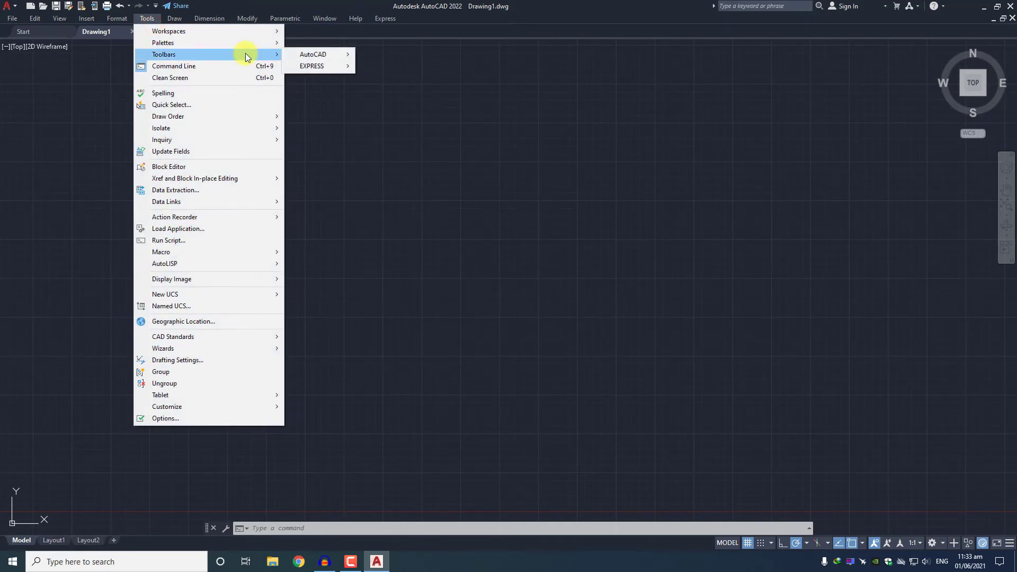
{"action": "mouse_move", "coordinate": [313, 54]}
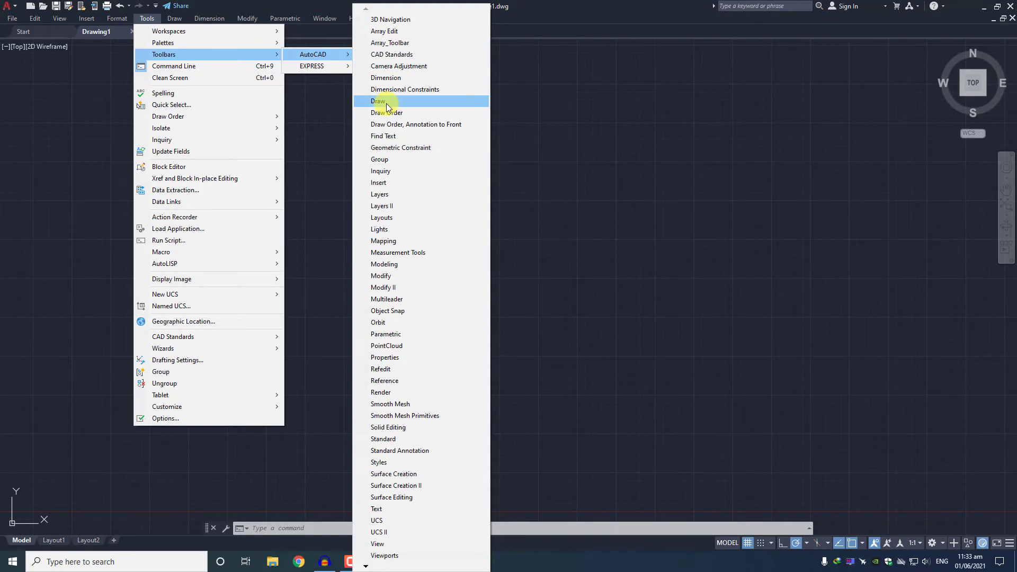
{"action": "left_click", "coordinate": [386, 101]}
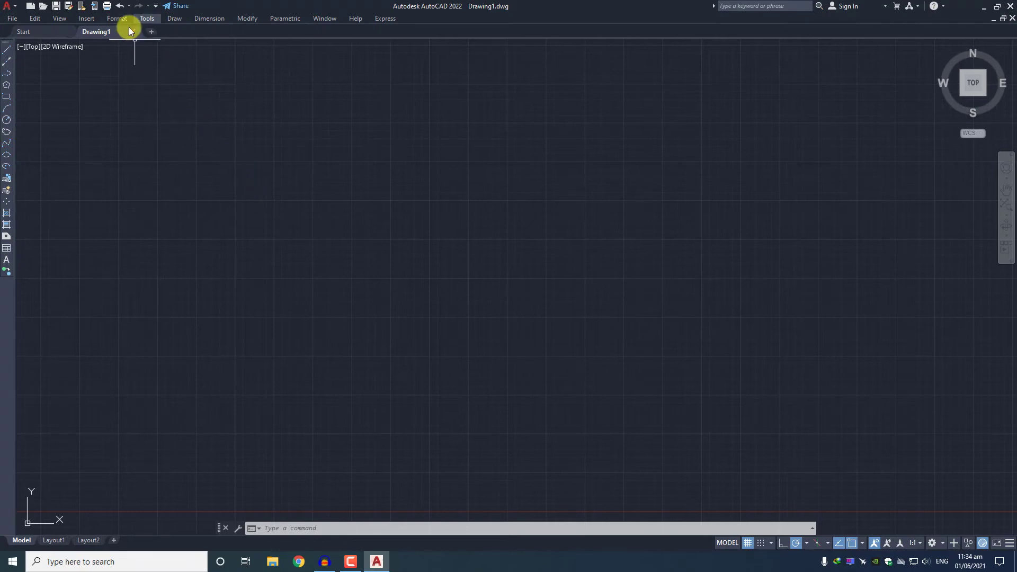
Step: Display the Modify toolbar, then reopen the Tools > Toolbars > AutoCAD list
{"action": "left_click", "coordinate": [146, 18]}
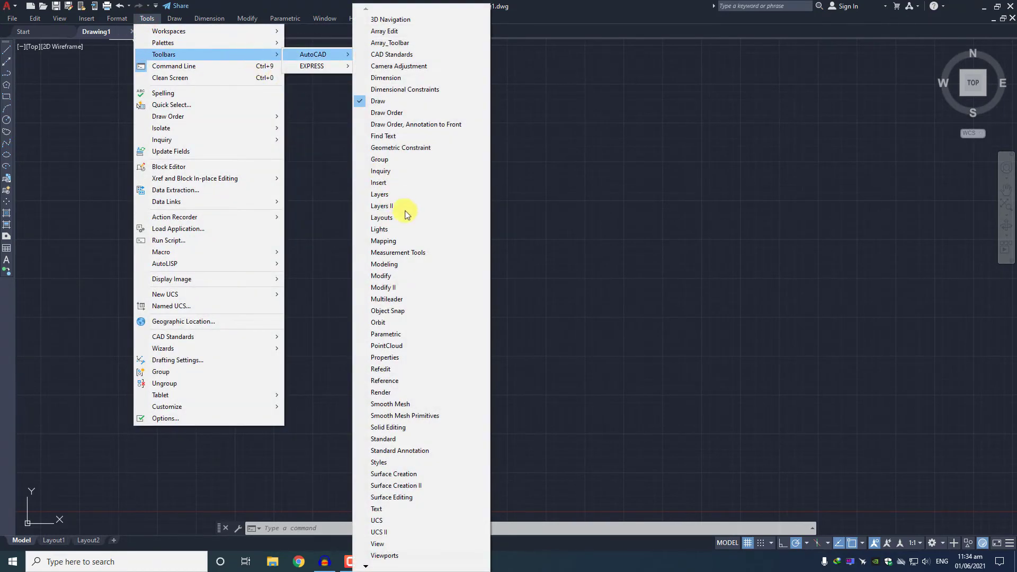
{"action": "left_click", "coordinate": [407, 275]}
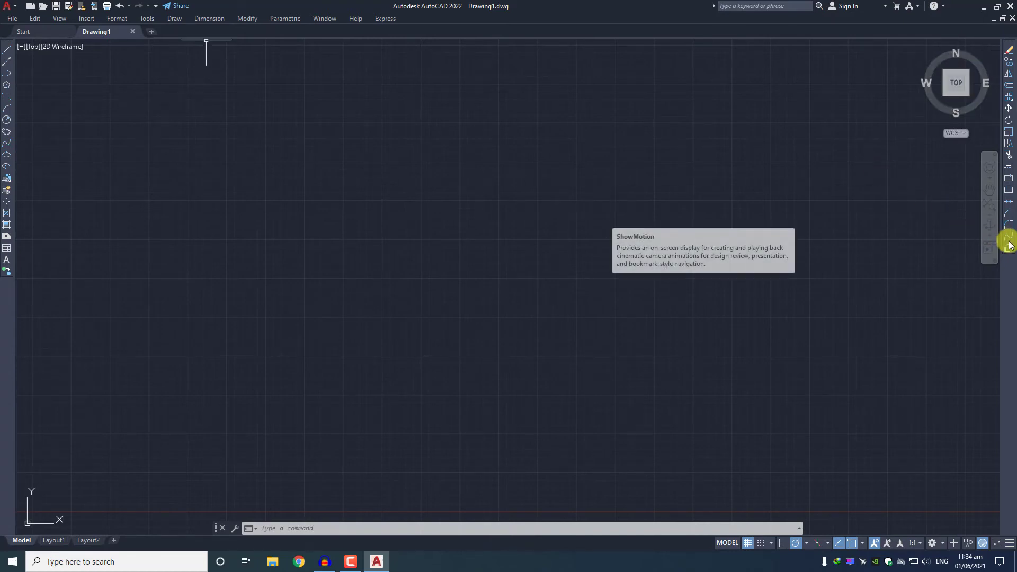
{"action": "left_click", "coordinate": [171, 18]}
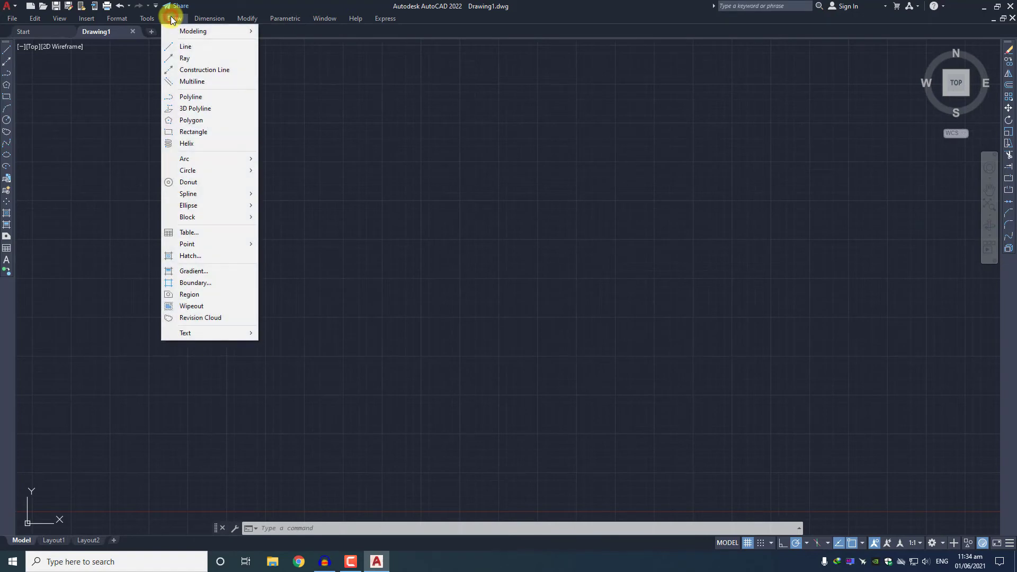
{"action": "key", "text": "Left"}
{"action": "key", "text": "Down"}
{"action": "key", "text": "Down"}
{"action": "key", "text": "Right"}
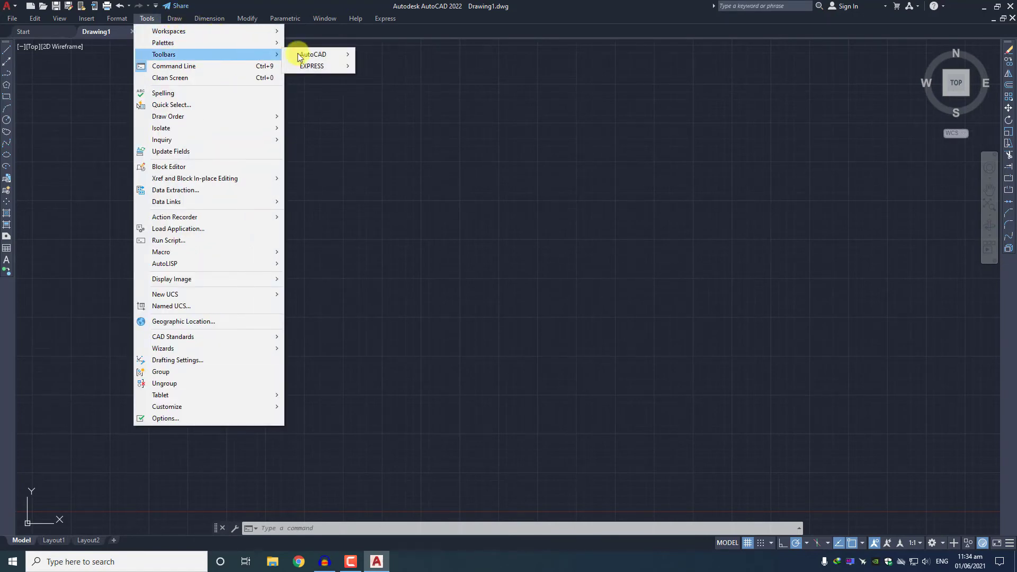
{"action": "mouse_move", "coordinate": [313, 54]}
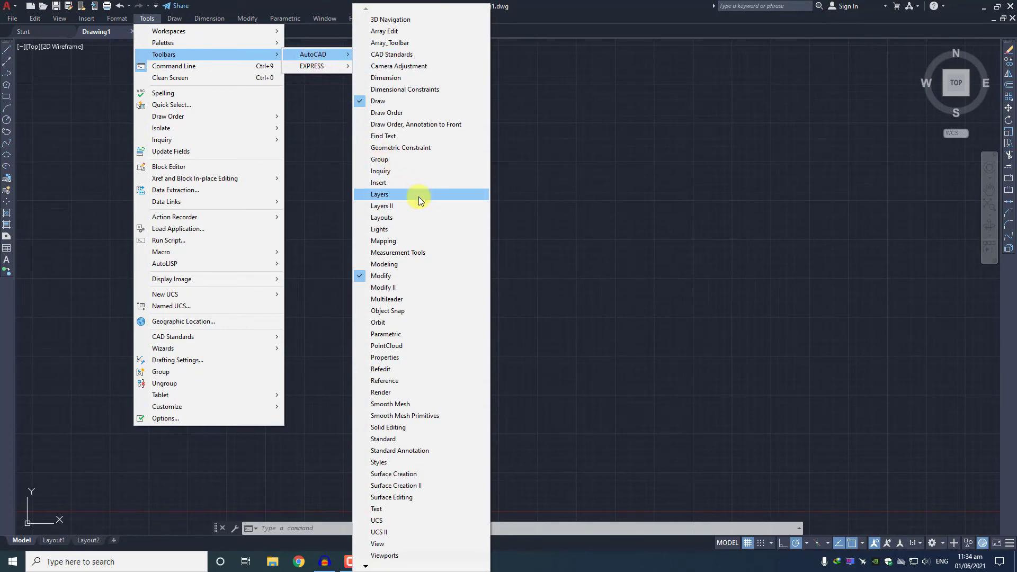
Step: Show the Layers toolbar and check its layer list, with layer 0 current
{"action": "left_click", "coordinate": [418, 196]}
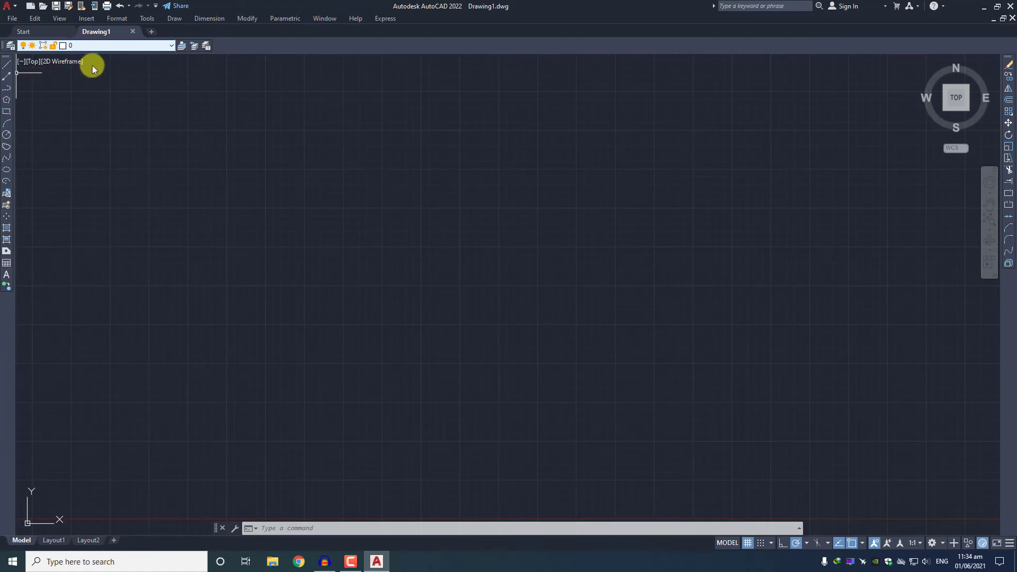
{"action": "left_click", "coordinate": [169, 48]}
{"action": "left_click", "coordinate": [169, 49]}
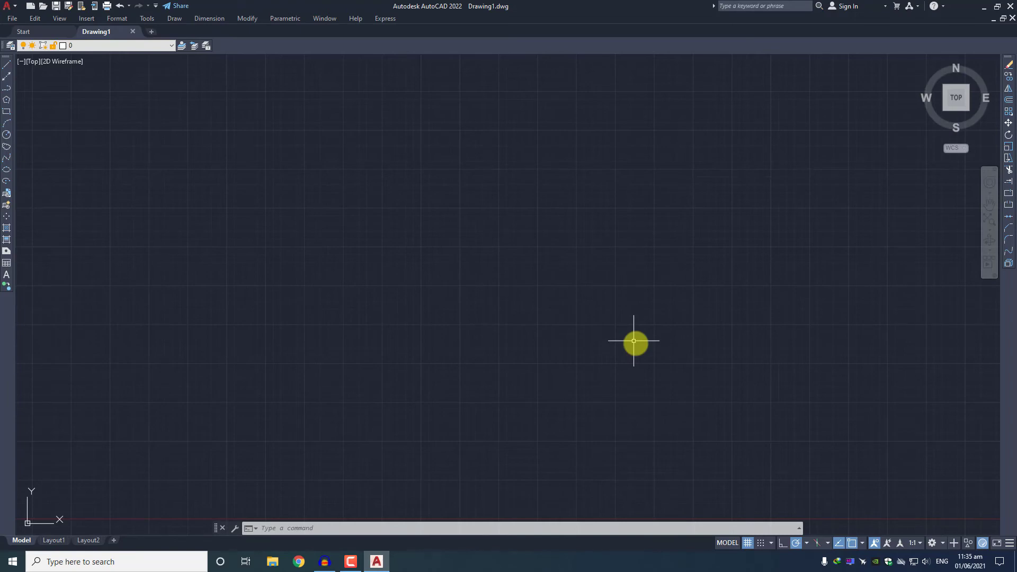
Step: Save the current layout as a new workspace named 'AutoCAD Classic'
{"action": "left_click", "coordinate": [942, 546]}
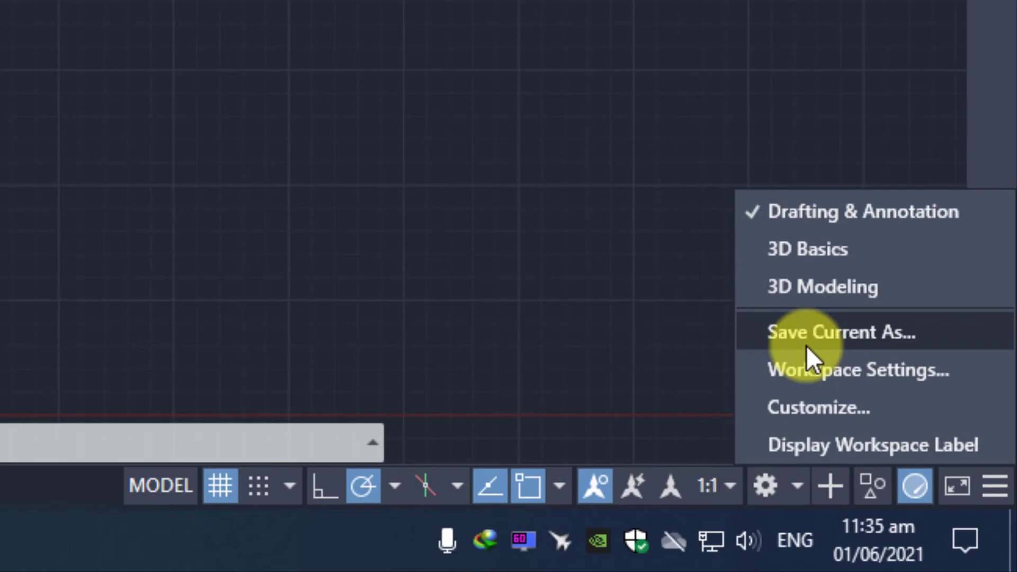
{"action": "left_click", "coordinate": [806, 344]}
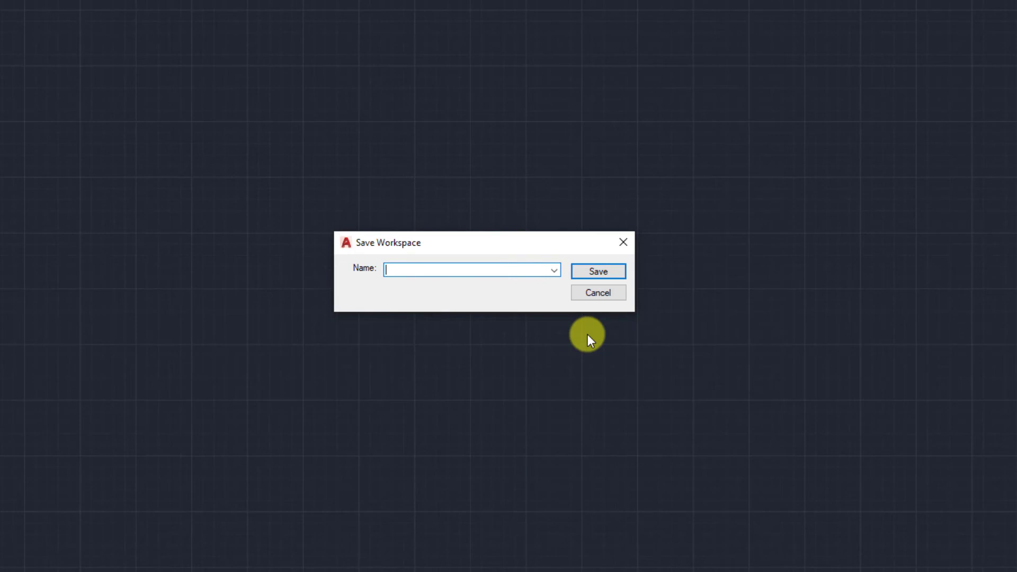
{"action": "type", "text": "A"}
{"action": "type", "text": "utoCAD "}
{"action": "type", "text": "Classic"}
{"action": "left_click", "coordinate": [616, 272]}
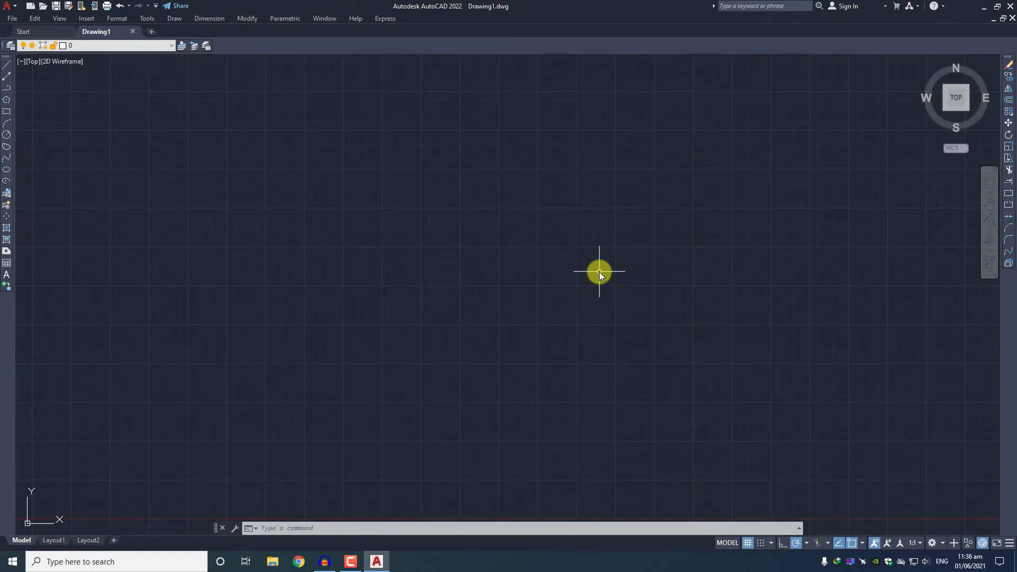
Step: Switch to the Drafting & Annotation workspace from the gear menu, cancelling the leftover prompt
{"action": "left_click", "coordinate": [933, 544]}
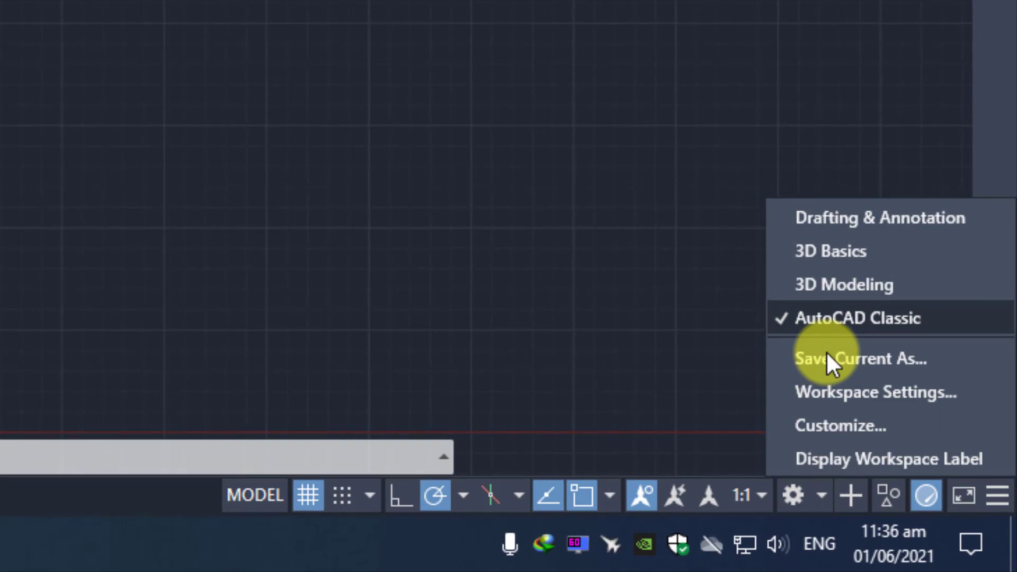
{"action": "left_click", "coordinate": [825, 227]}
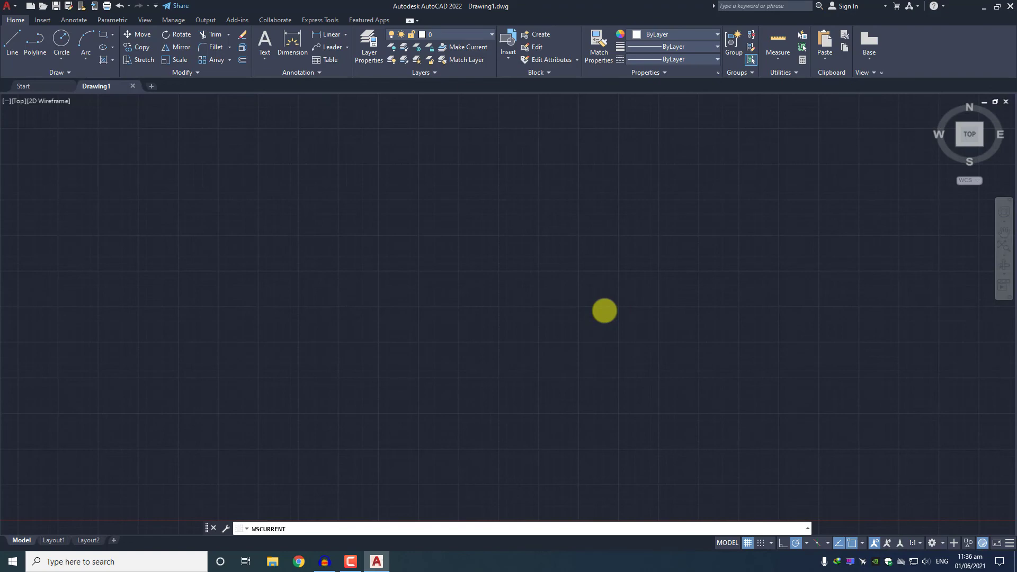
{"action": "key", "text": "Escape"}
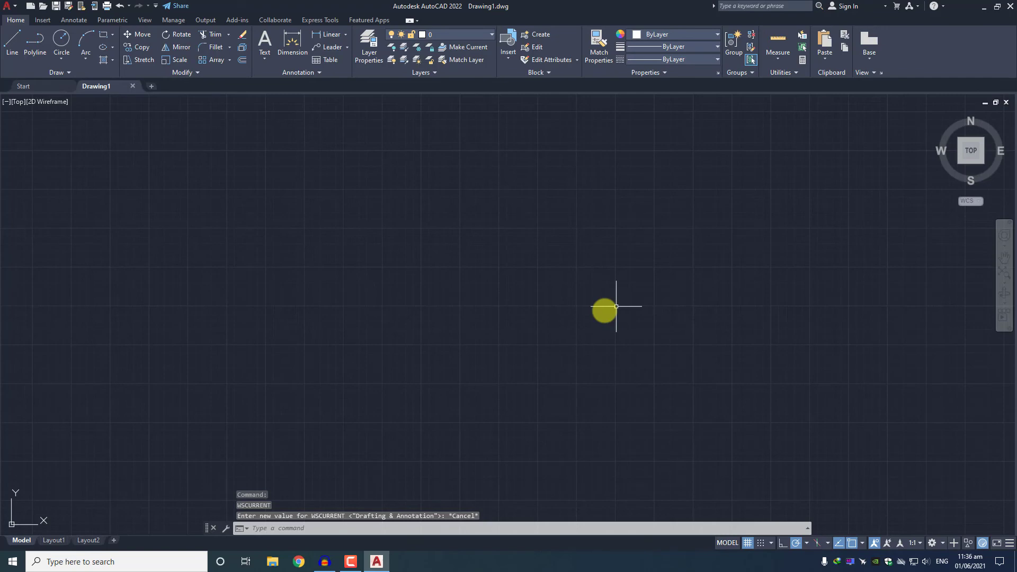
Step: Choose AutoCAD Classic from the Workspace Switching gear menu to hide the ribbon
{"action": "left_click", "coordinate": [932, 542]}
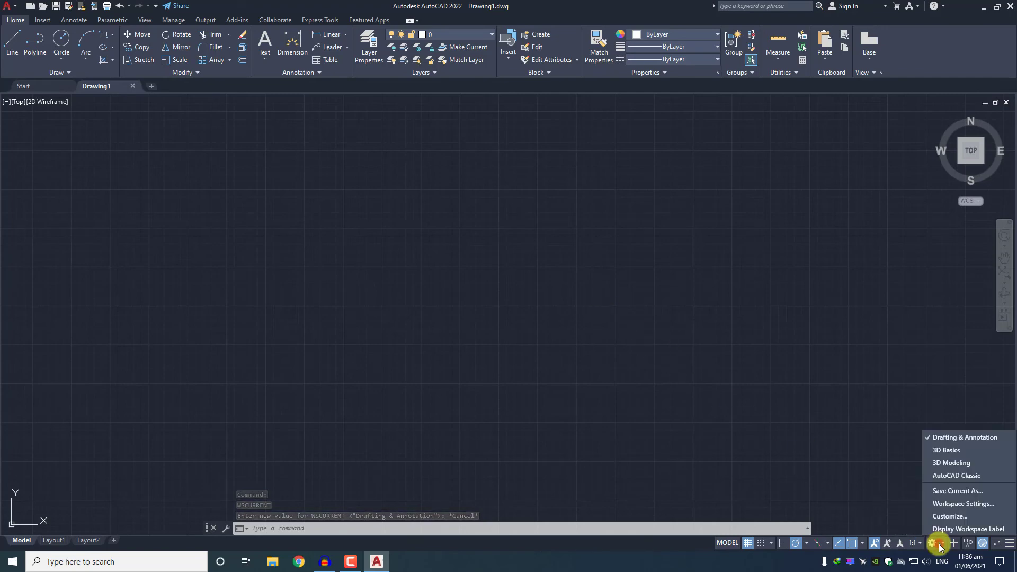
{"action": "left_click", "coordinate": [957, 475]}
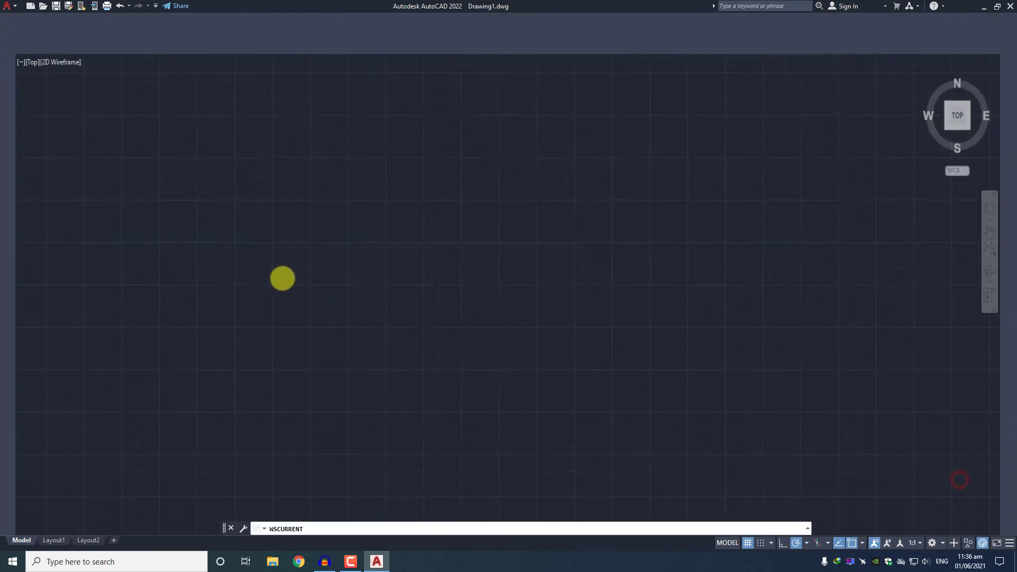